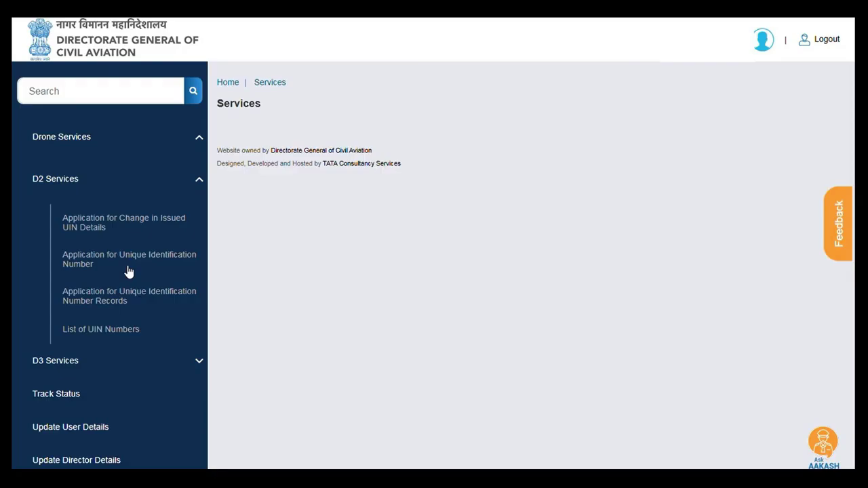
Open the Application for Unique Identification Number under D2 drone services and answer No to applying for a Type Certified Model.
left_click(129, 272)
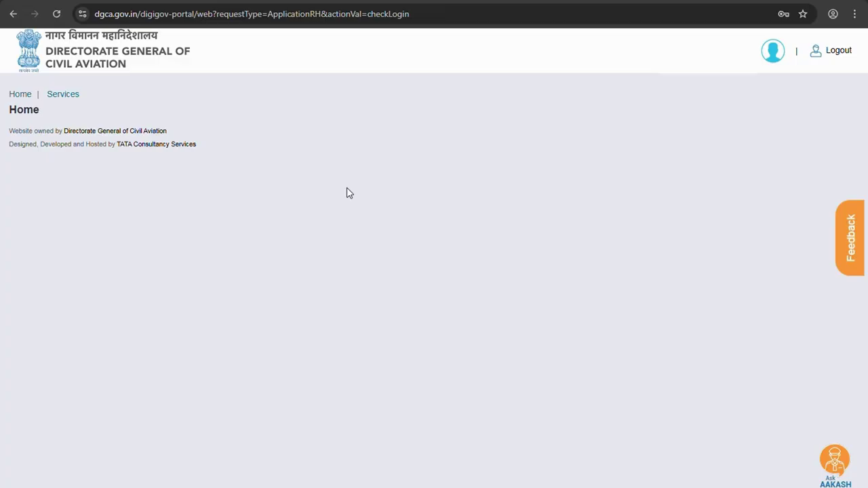
left_click(72, 99)
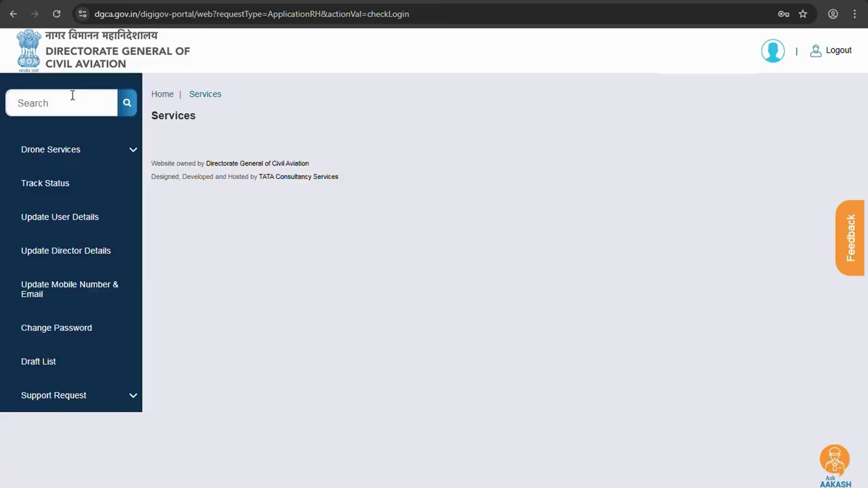
left_click(83, 163)
left_click(84, 201)
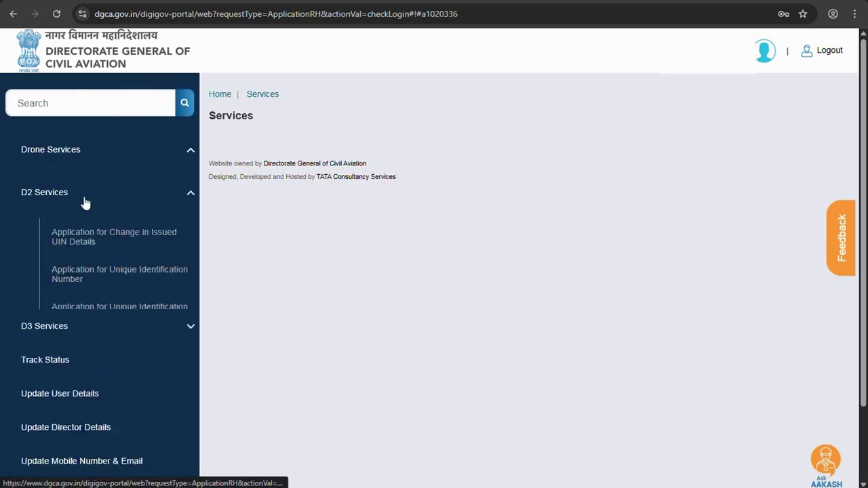
left_click(119, 285)
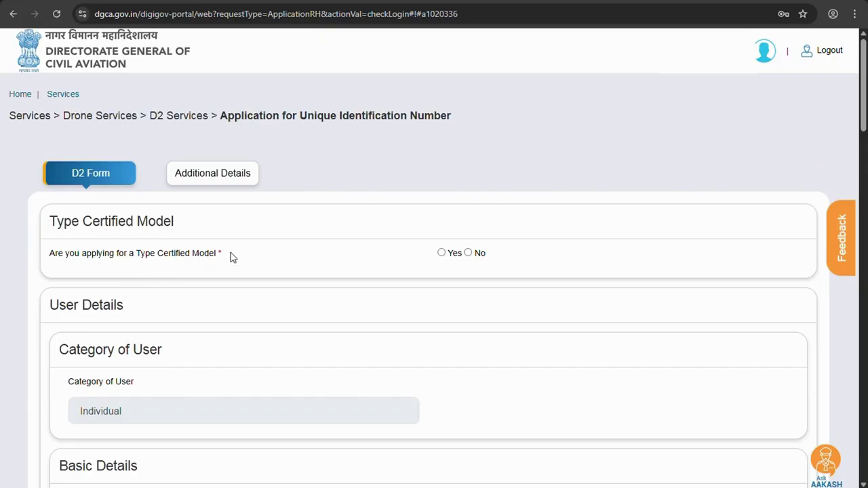
left_click(468, 255)
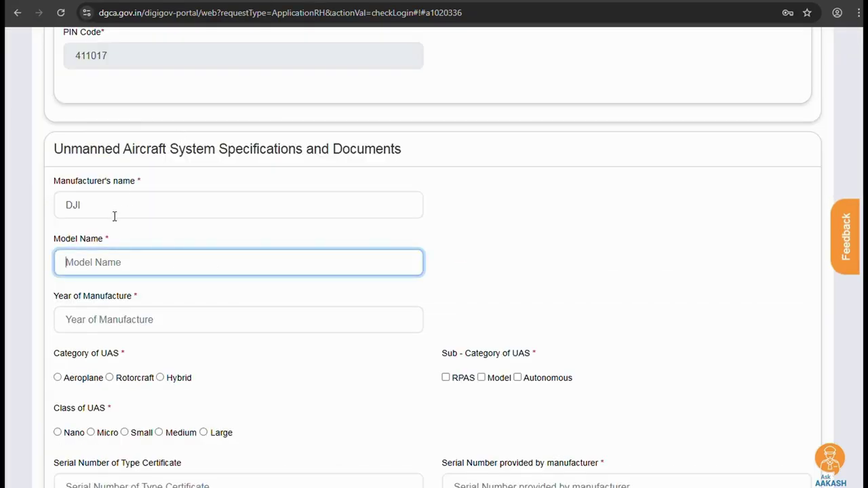
Set the manufacturer's name to SZ DJI and the model name to Mavicair2s in the aircraft specifications.
left_click(59, 207)
type("SZ")
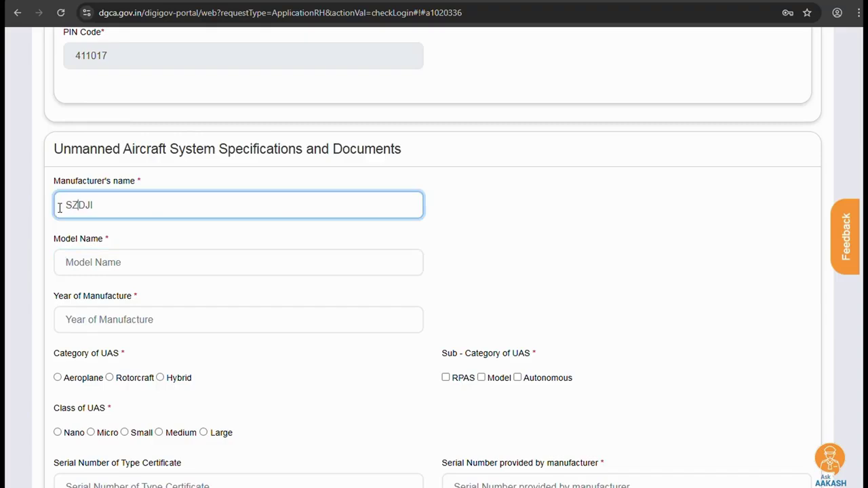
left_click(136, 264)
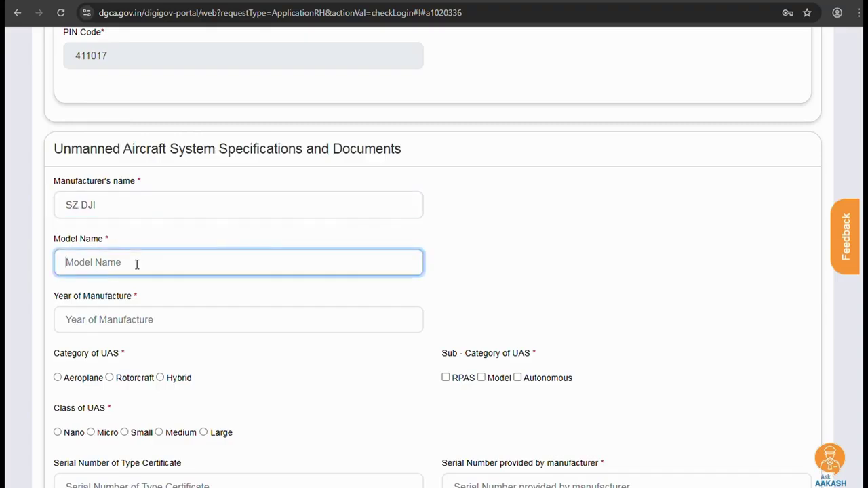
type("M a")
key("BackSpace")
key("BackSpace")
key("BackSpace")
key("BackSpace")
key("BackSpace")
key("BackSpace")
type("avic air2s")
Set the year of manufacture to 2023 and classify the UAS as Rotorcraft, sub-category RPAS, class Micro.
left_click(118, 319)
scroll(142, 305, "down", 1)
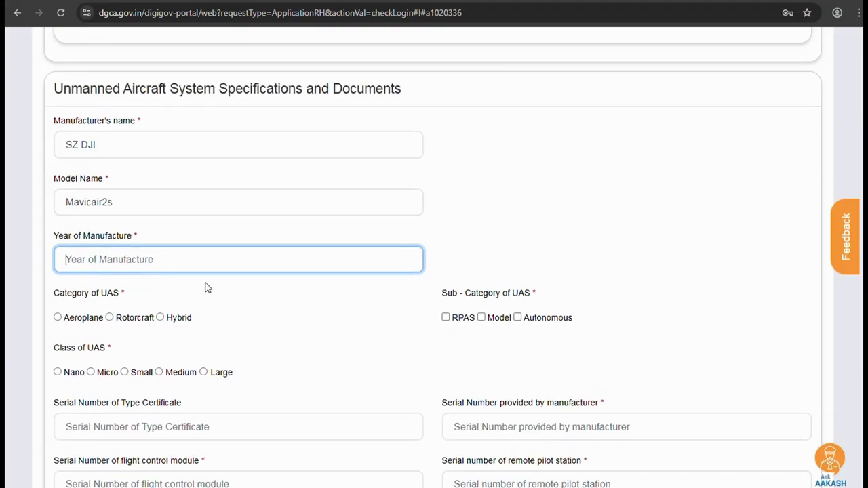
type("2023")
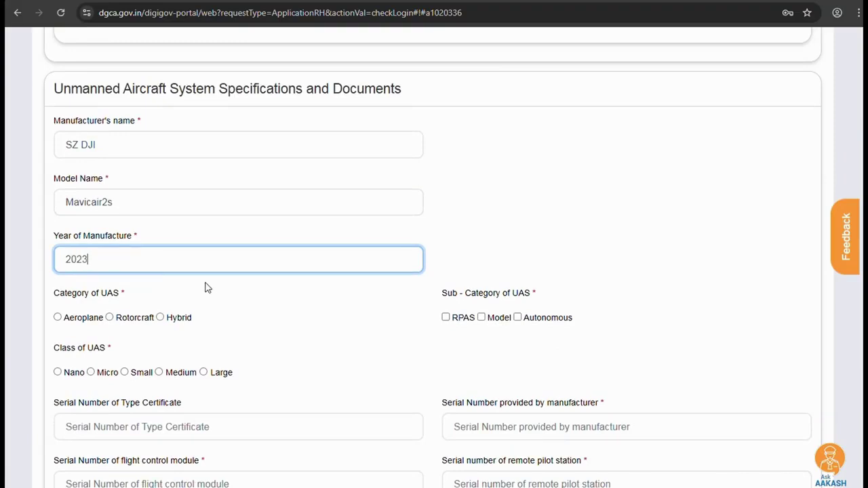
left_click(110, 318)
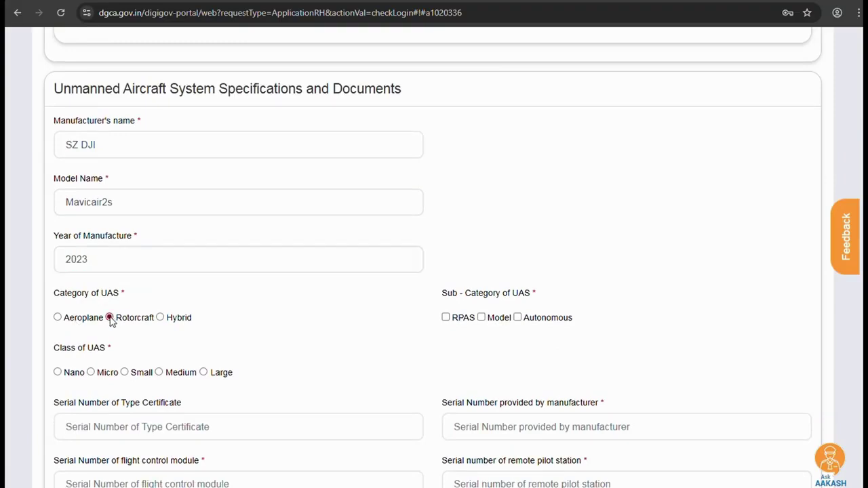
left_click(445, 317)
scroll(338, 313, "down", 1)
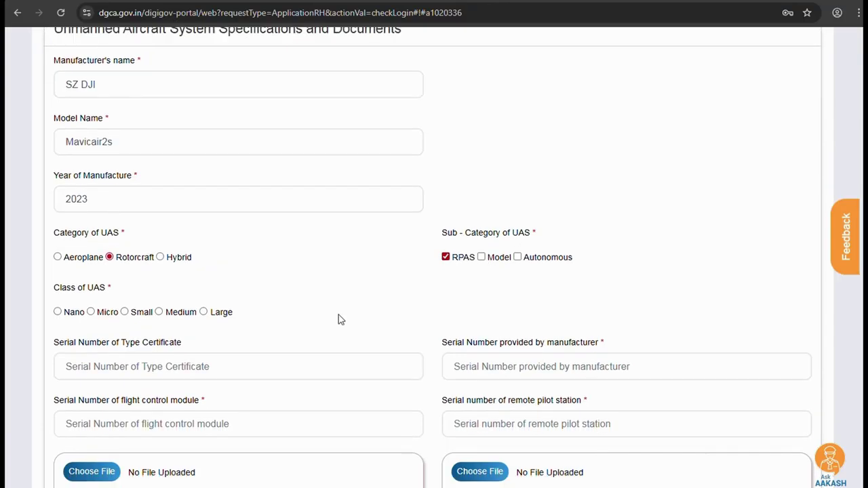
left_click(92, 313)
Search the web for "mavic air 2s weight" to check the drone's weight class.
left_click(210, 14)
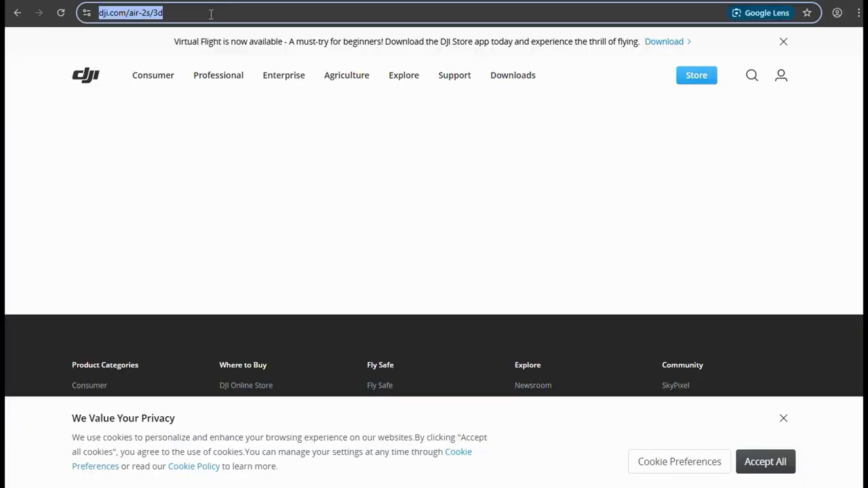
type("mavic air 2s weigh")
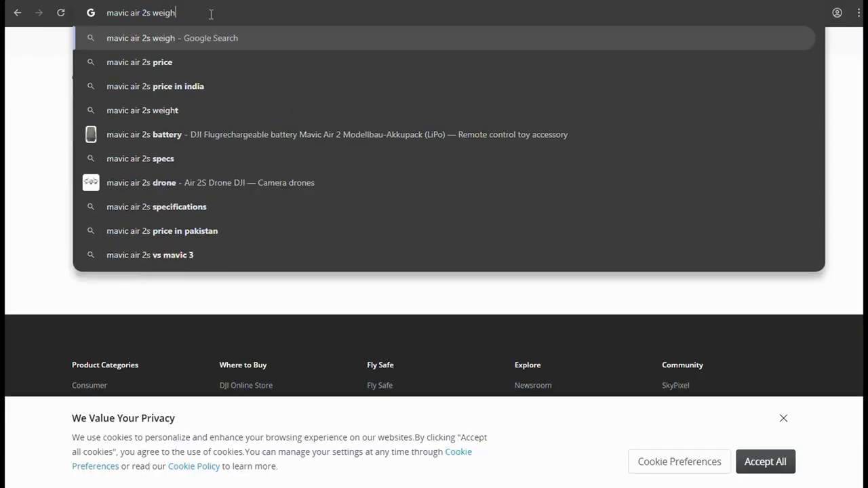
type("t")
key("Return")
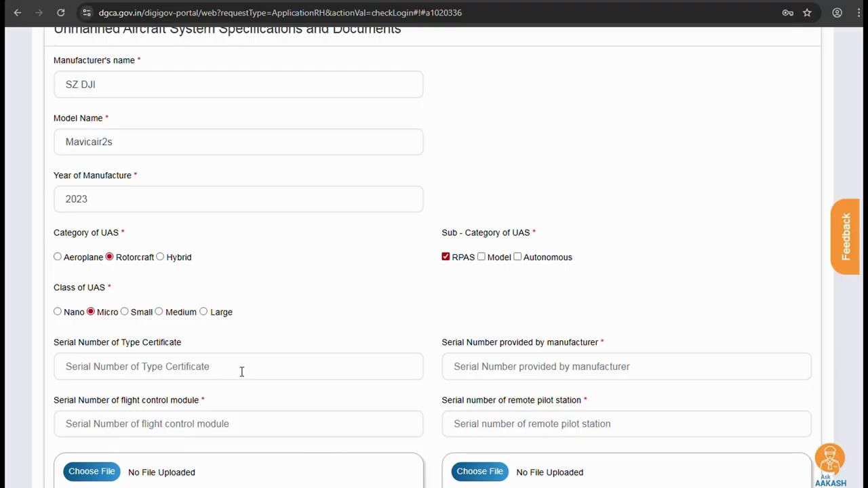
Enter the serial numbers of the drone from its manufacturer, the flight control module and the remote pilot station.
scroll(244, 347, "down", 1)
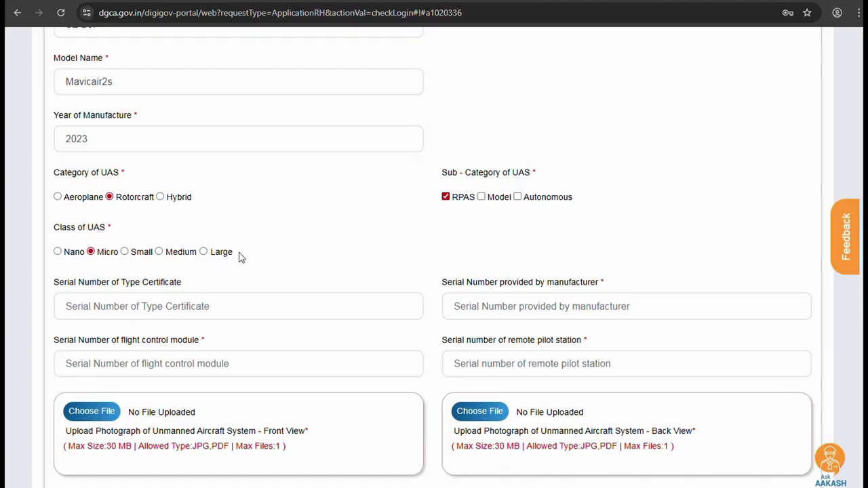
left_click_drag(236, 256, 213, 256)
left_click(212, 279)
left_click(547, 310)
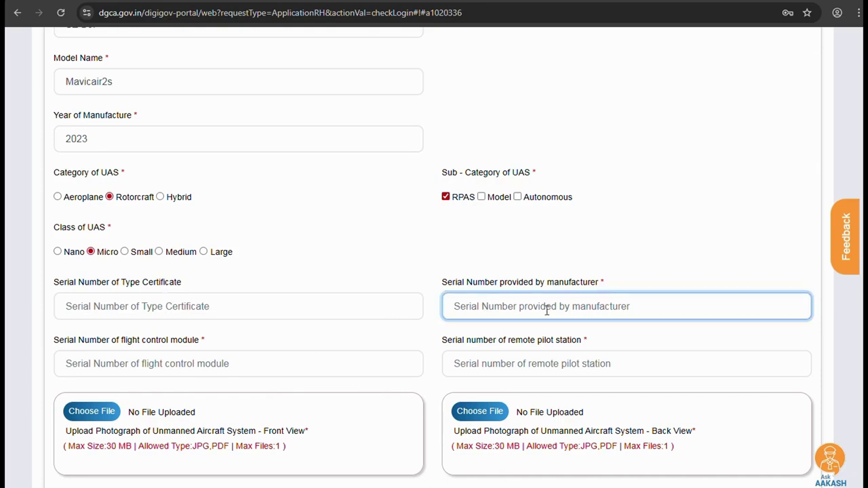
type("3YT")
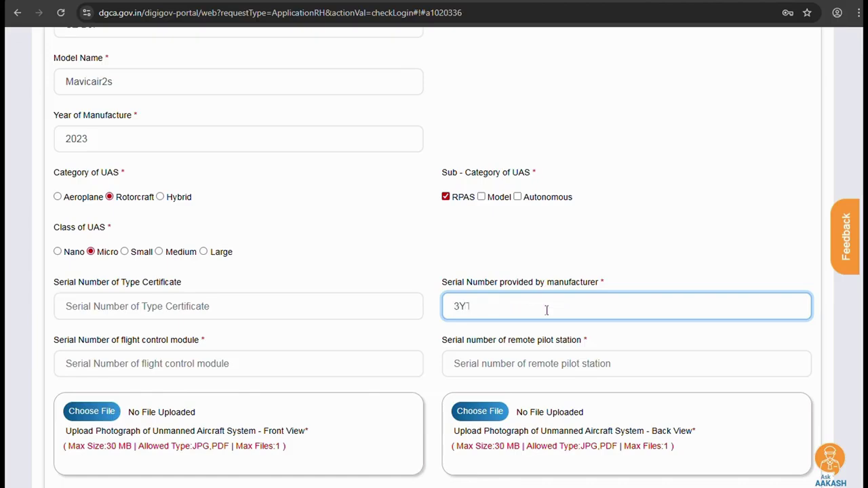
left_click(251, 364)
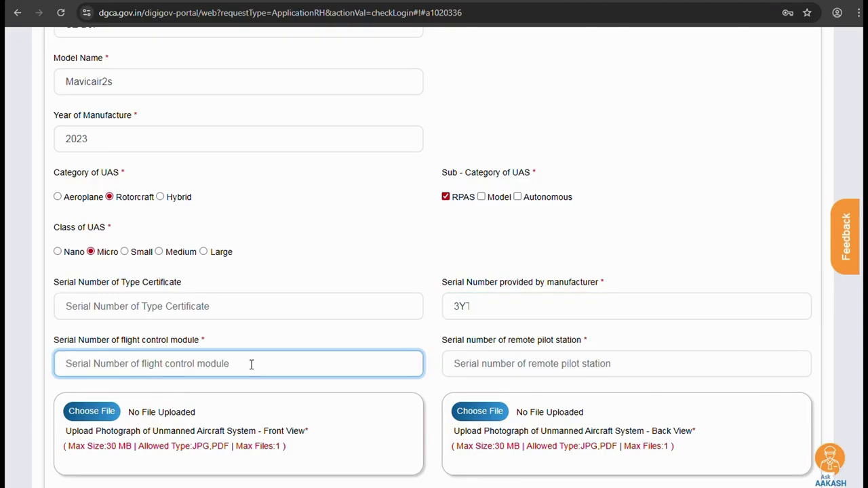
type("3Y")
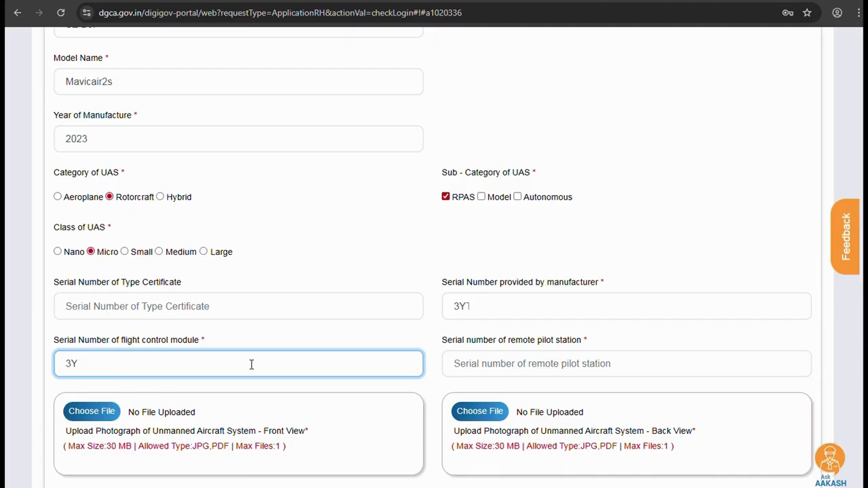
left_click(532, 366)
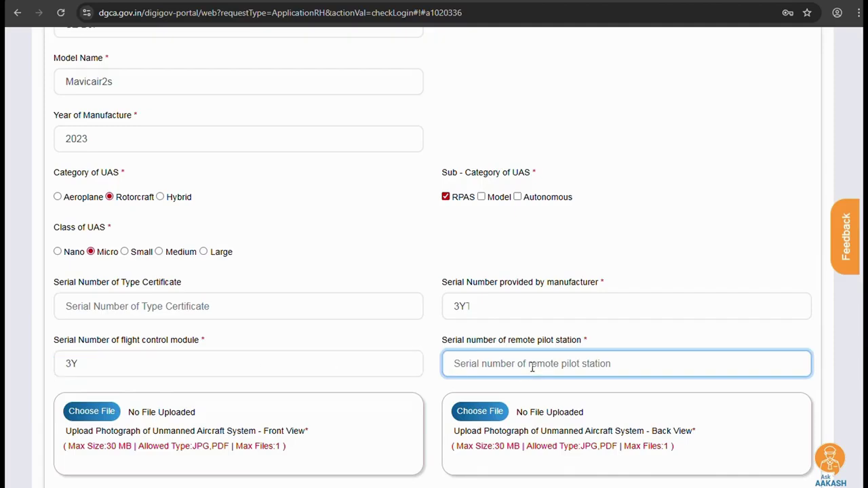
type("6N")
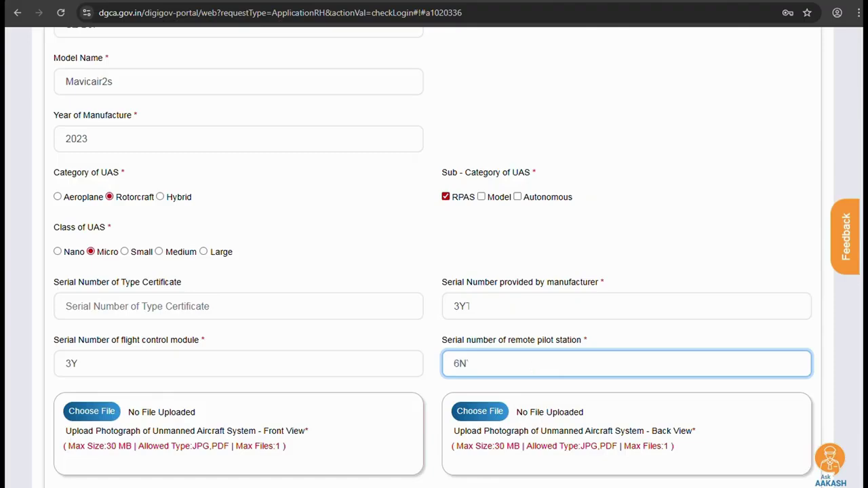
Upload f.pdf from the drone folder as the front view photograph of the unmanned aircraft system.
scroll(427, 362, "down", 3)
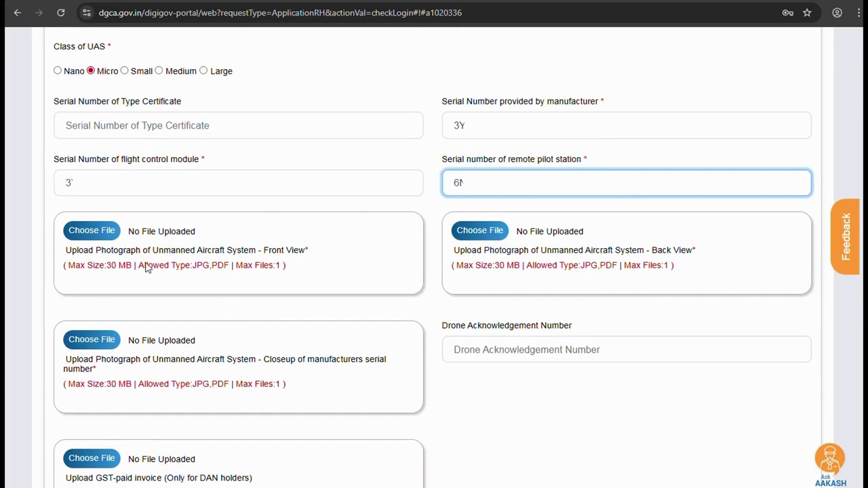
left_click(143, 270)
scroll(144, 261, "down", 1)
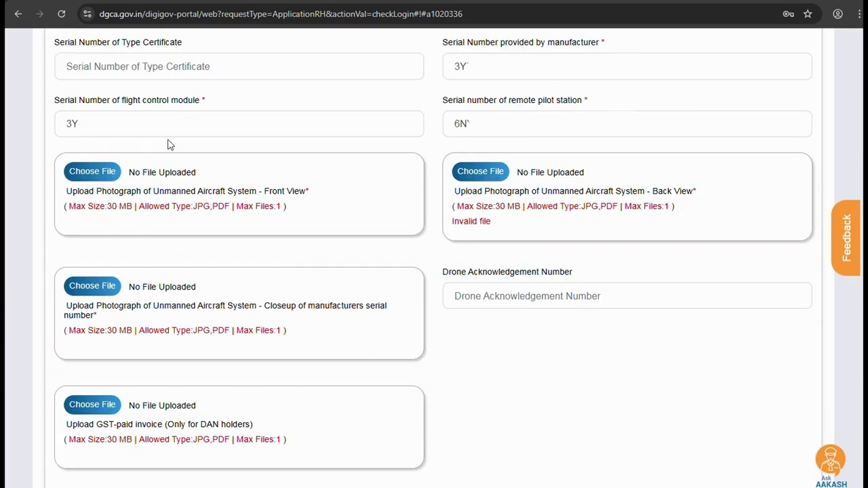
left_click(92, 172)
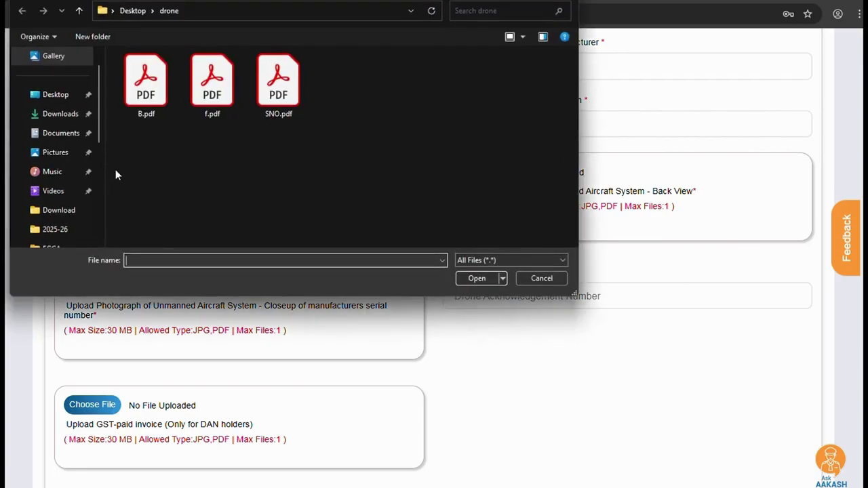
left_click(210, 88)
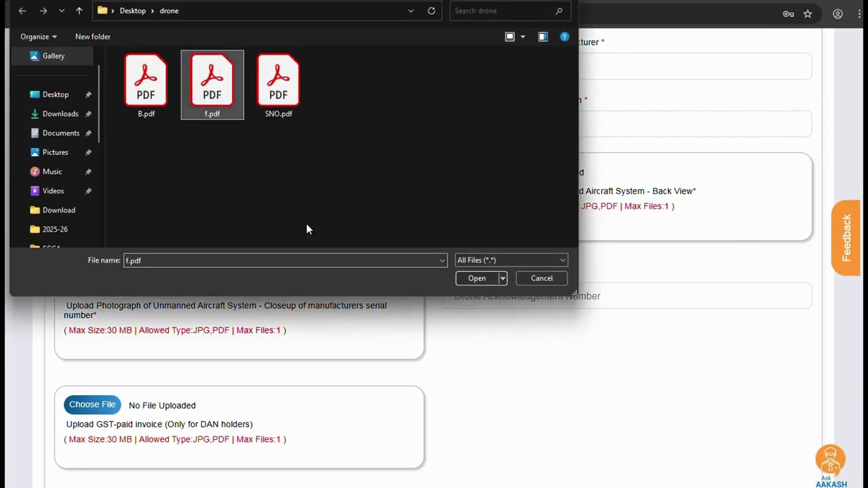
left_click(475, 278)
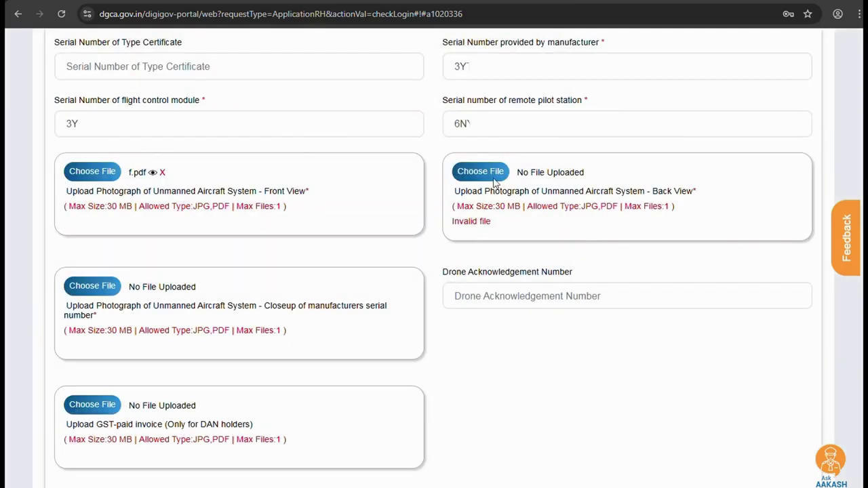
Upload B.pdf as the back view photograph and SNO.pdf as the closeup of the manufacturer's serial number.
left_click(489, 172)
left_click(138, 99)
left_click(474, 279)
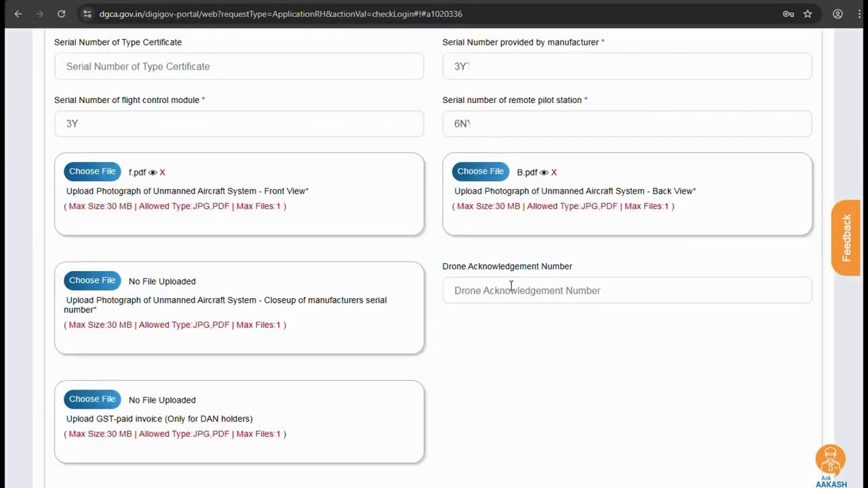
left_click(100, 288)
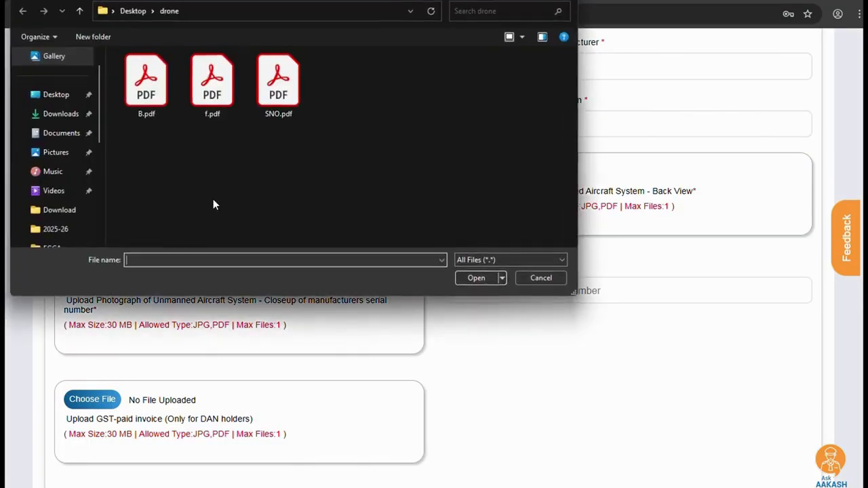
left_click(274, 91)
left_click(474, 279)
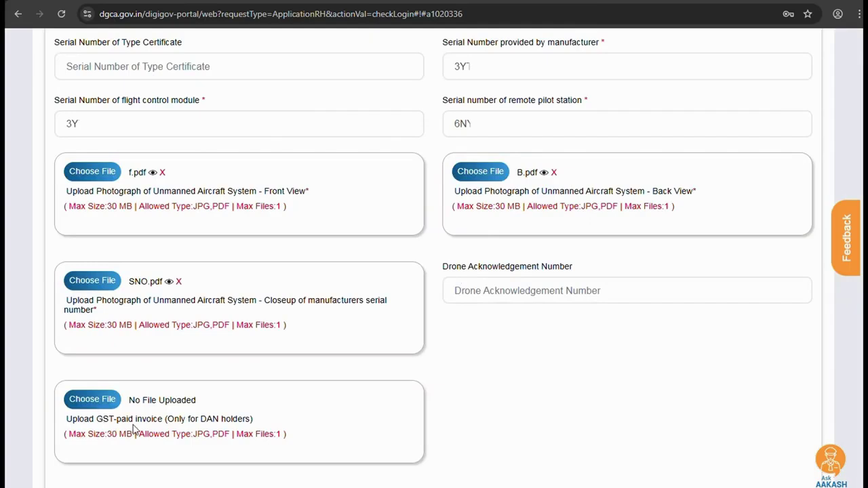
Proceed from the completed D2 form to the next part of the application, leaving the acknowledgement number and GST invoice empty.
scroll(170, 405, "down", 1)
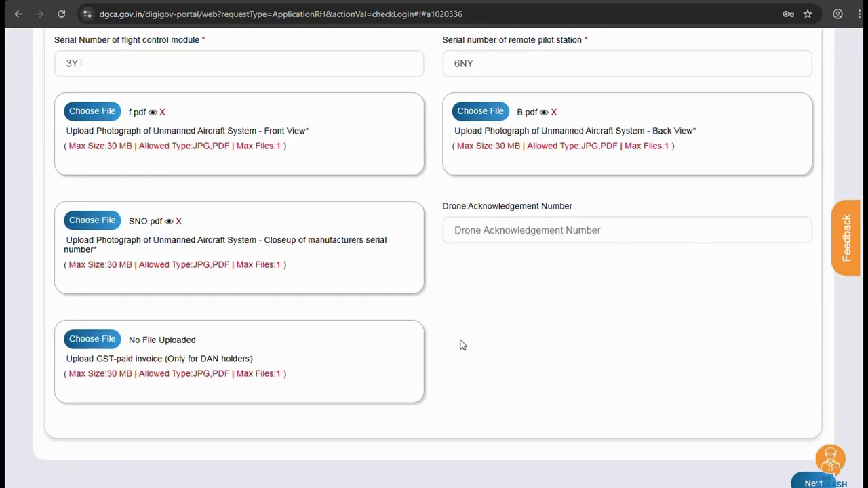
scroll(427, 349, "down", 1)
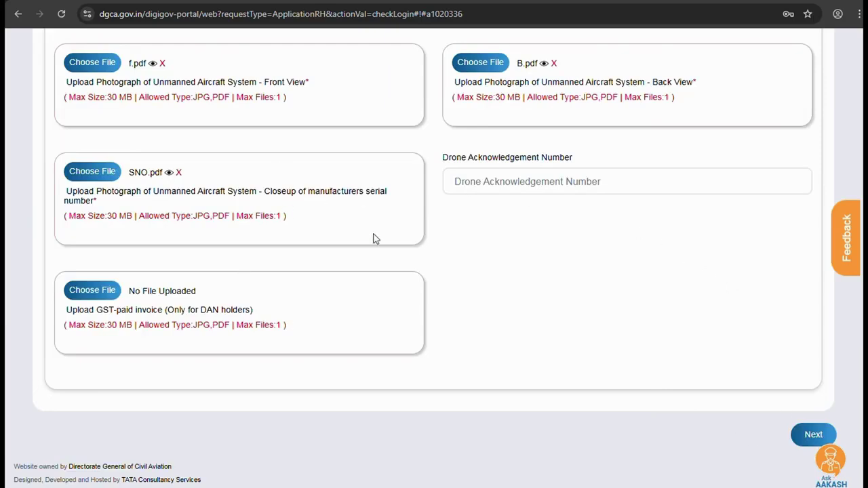
left_click(812, 437)
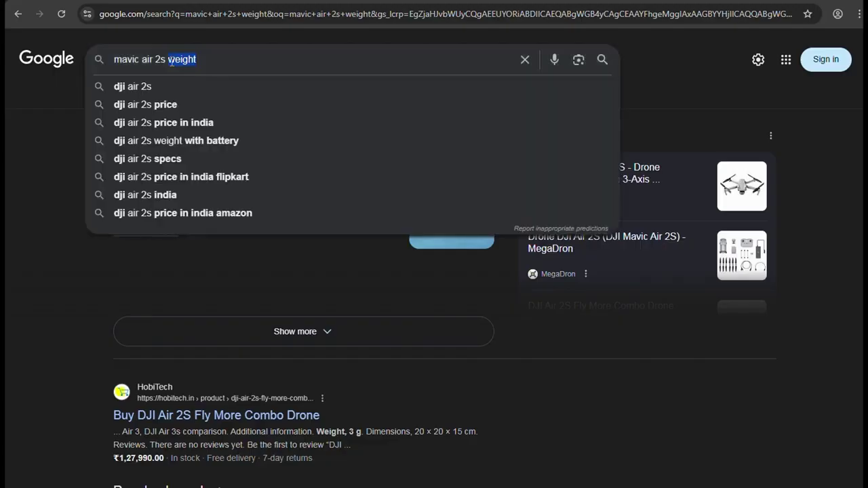
Search the web for "mavic air 2s DJI" and open DJI's official Air 2S page, accepting all cookies.
type("DJI")
key("Return")
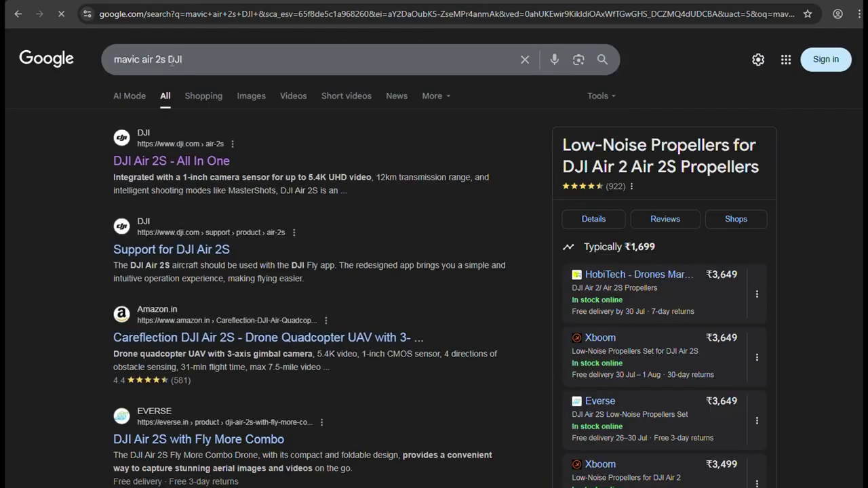
left_click(195, 165)
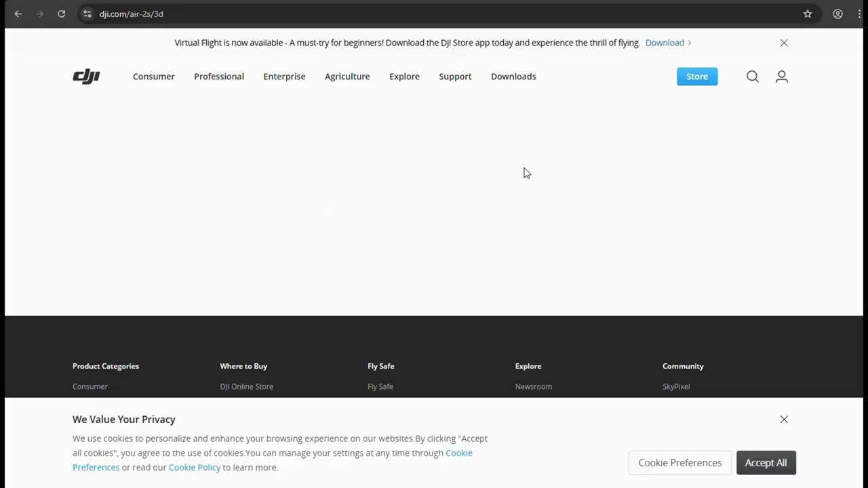
left_click(743, 473)
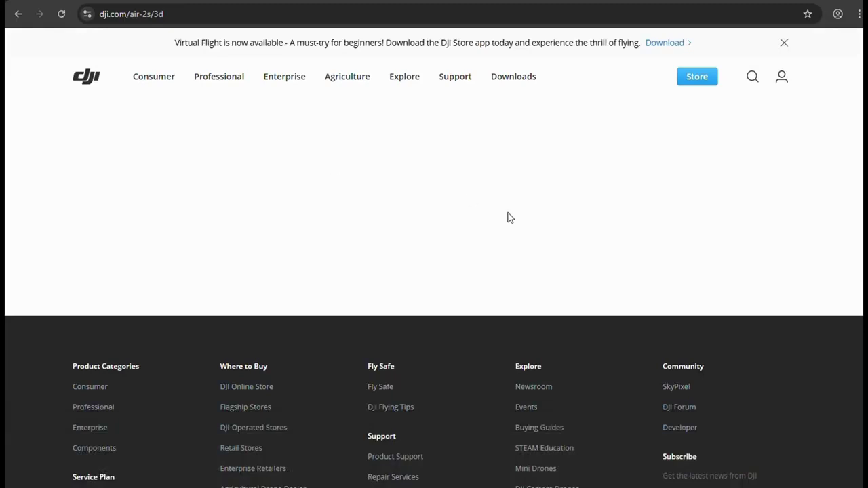
Open DJI's support page for the DJI Air 2S and review its aircraft specifications.
scroll(387, 332, "down", 3)
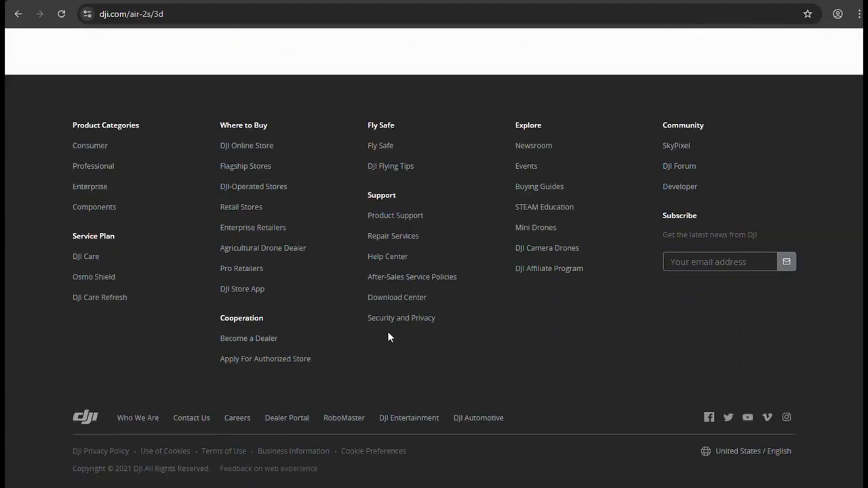
scroll(391, 331, "up", 3)
mouse_move(163, 80)
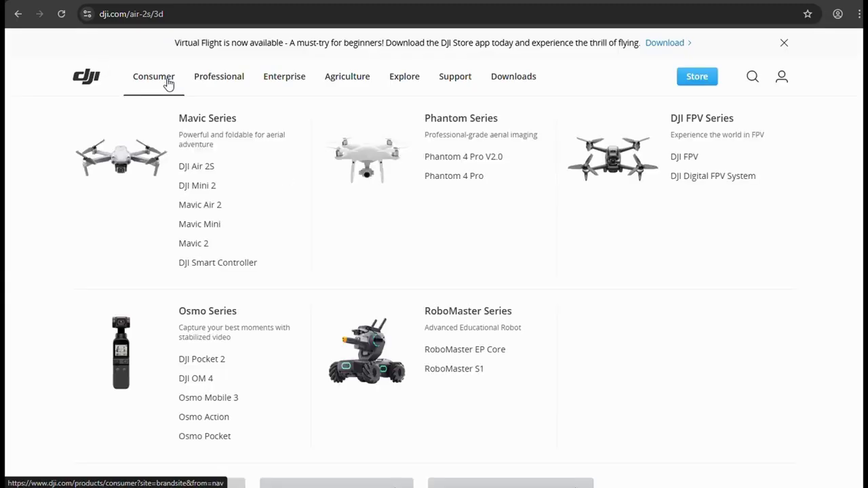
left_click(210, 173)
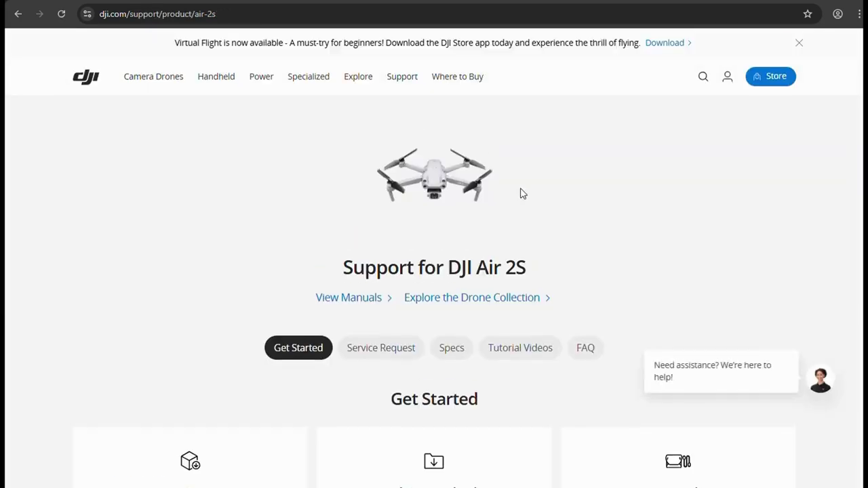
left_click(452, 349)
scroll(500, 230, "down", 3)
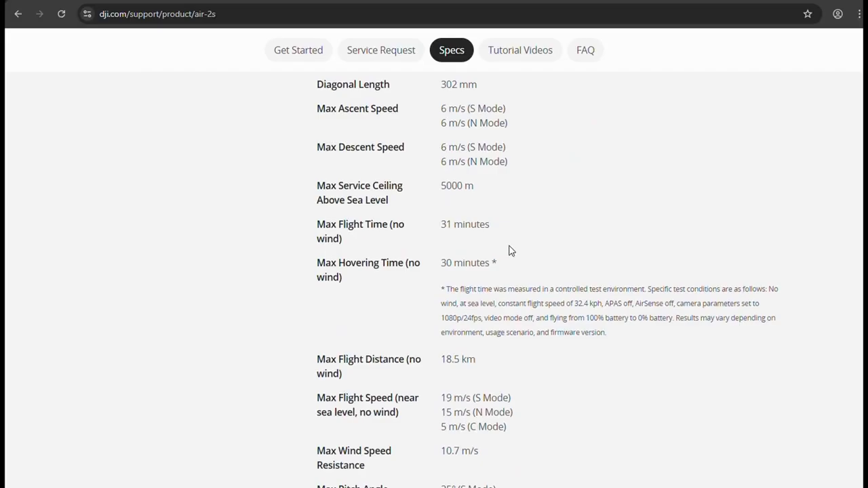
scroll(509, 251, "up", 2)
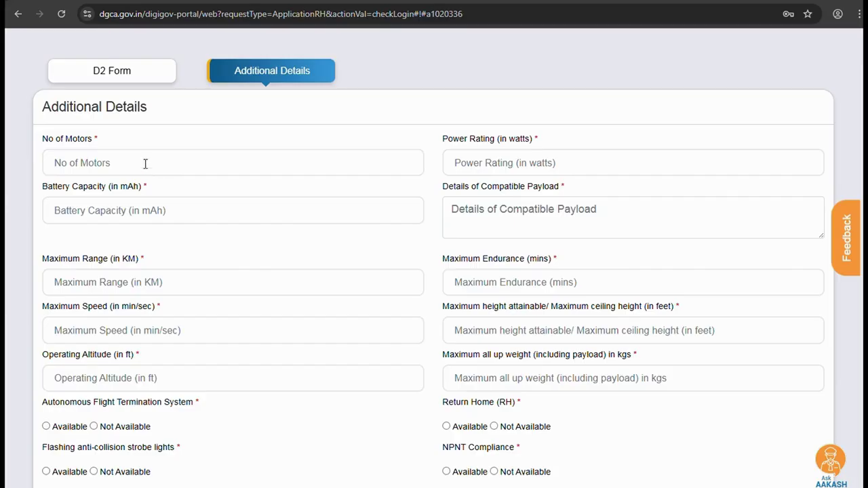
In the Additional Details, enter 4 motors, power rating 200 watts, battery capacity 3750 mAh and compatible payload "1 INCH 20MP RGB SENSOR".
left_click(144, 163)
type("4")
left_click(457, 162)
type("200")
left_click(288, 215)
type("3750")
left_click(497, 210)
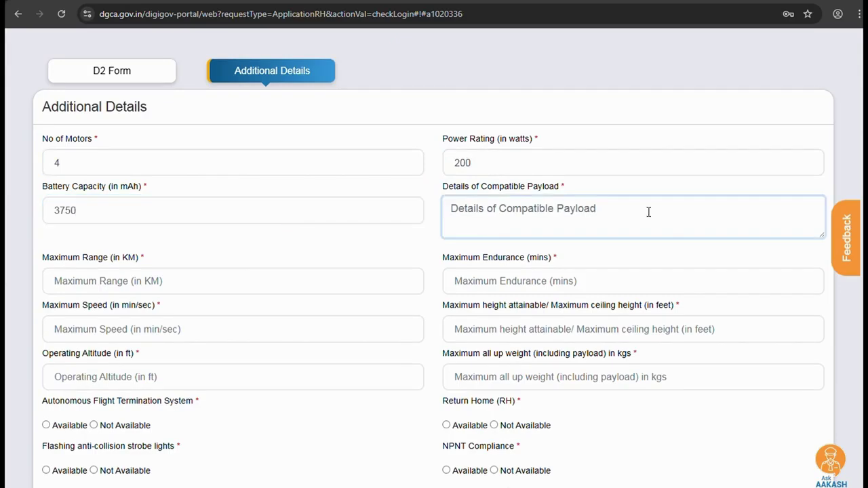
type("1 INCH")
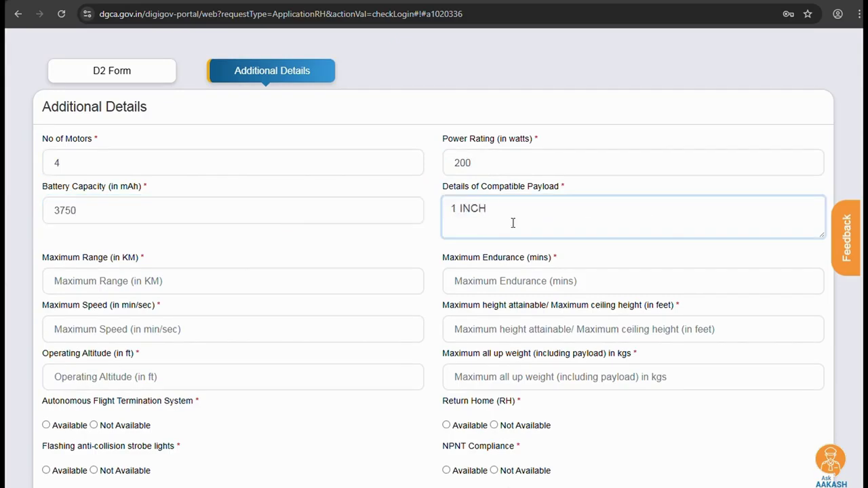
type(" 20MP RGB SENSOR")
Enter maximum range 18 km, maximum endurance 30 minutes, maximum speed 15 and maximum ceiling height 1640 feet.
left_click(228, 285)
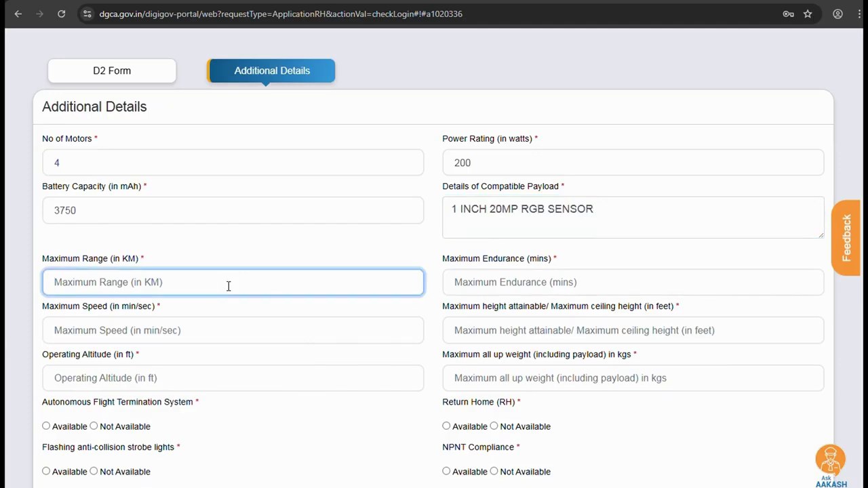
type("18")
key("Tab")
type("30")
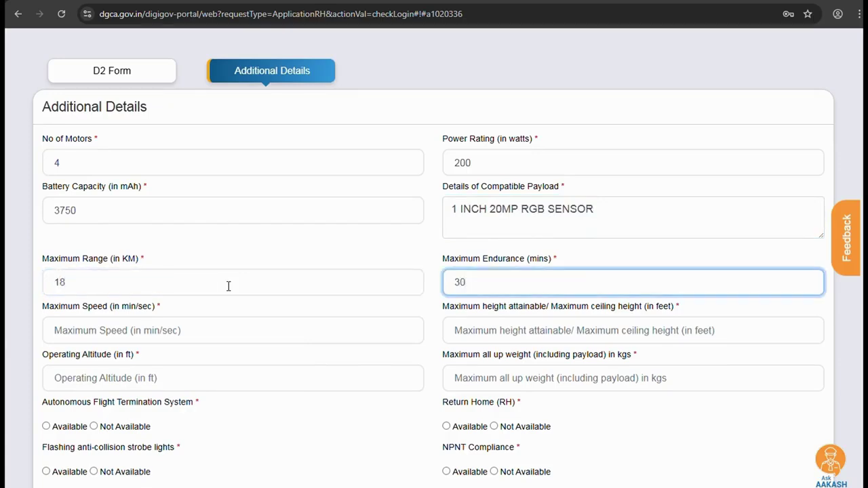
key("Tab")
type("1")
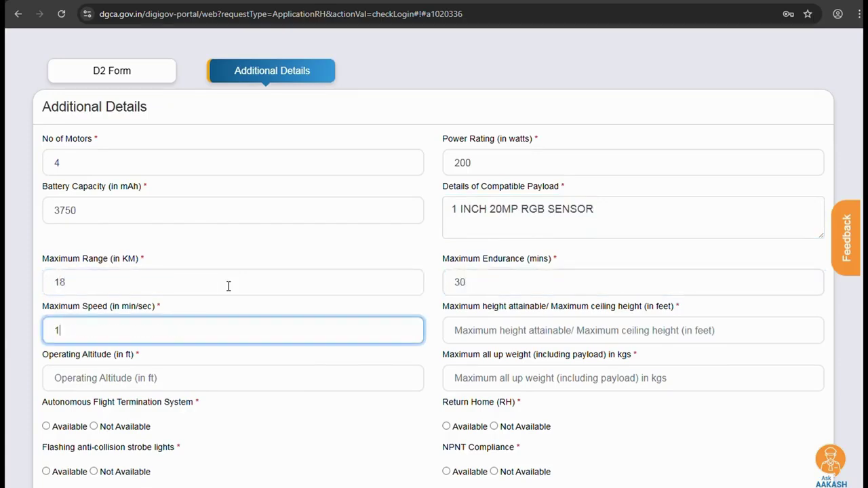
key("Tab")
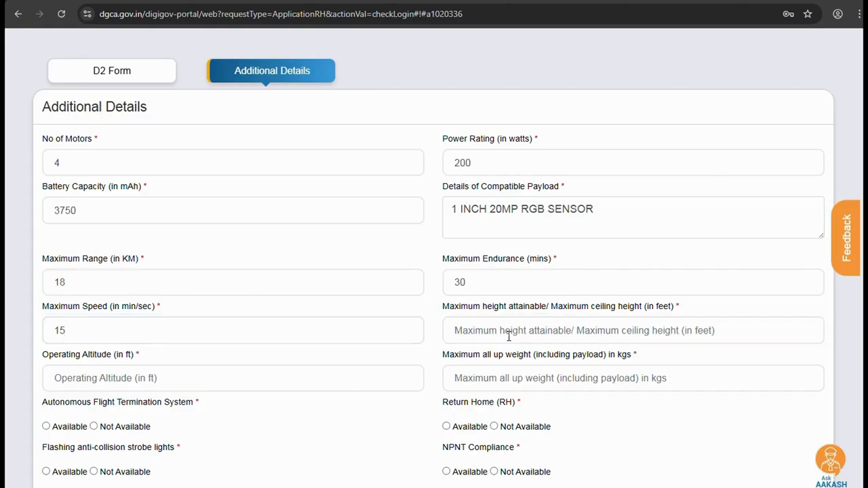
type("1640")
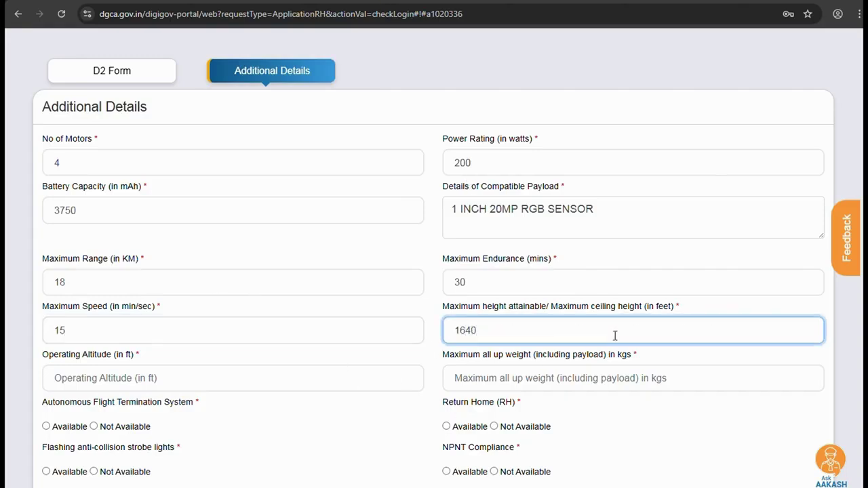
Enter 393 ft as the operating altitude and 0.25 kg as the maximum all up weight including payload.
scroll(419, 330, "down", 1)
left_click(160, 319)
type("393")
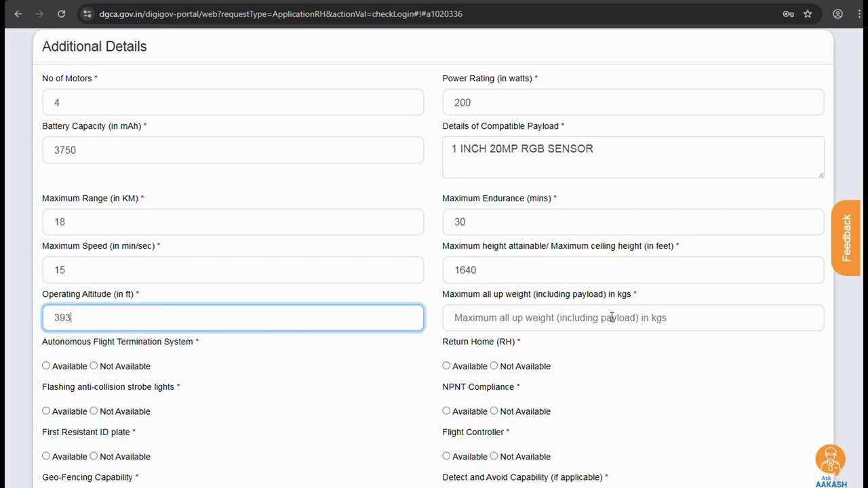
left_click(568, 317)
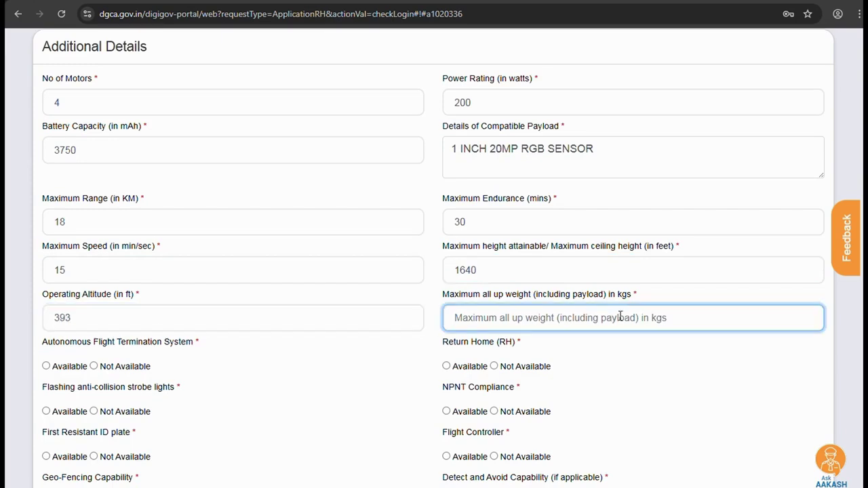
type("0.")
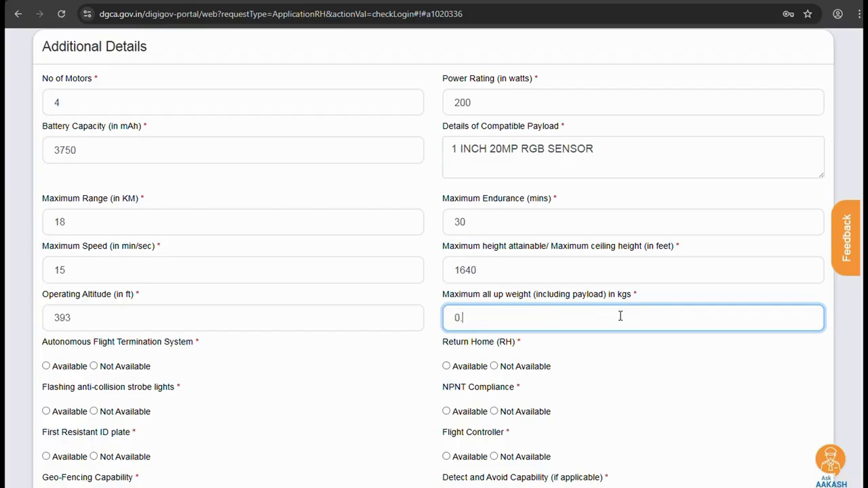
left_click(287, 360)
left_click(548, 88)
left_click(502, 318)
type("0.25")
left_click(338, 352)
Mark the autonomous flight termination system, return home and anti-collision strobe lights as Available, and NPNT compliance as Not Available.
scroll(337, 347, "down", 1)
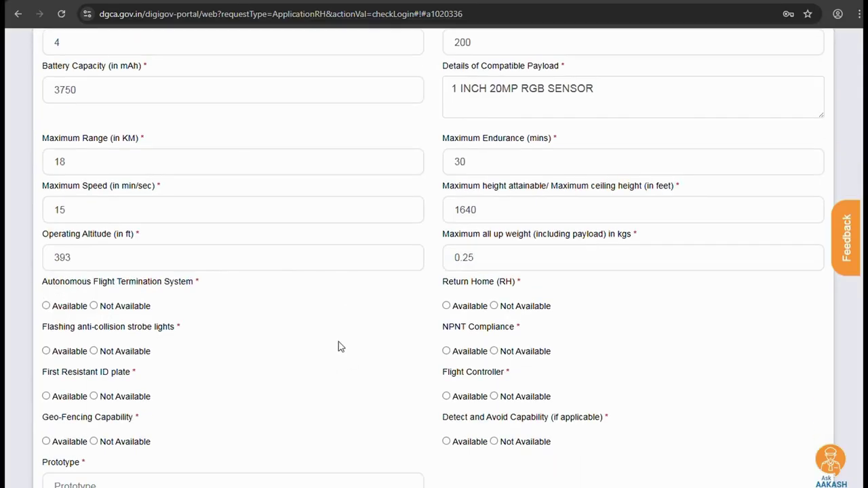
left_click(46, 306)
left_click(446, 306)
left_click(46, 350)
left_click(498, 351)
Mark the first resistant ID plate, flight controller, geo-fencing capability and detect and avoid capability as Available.
scroll(130, 397, "down", 1)
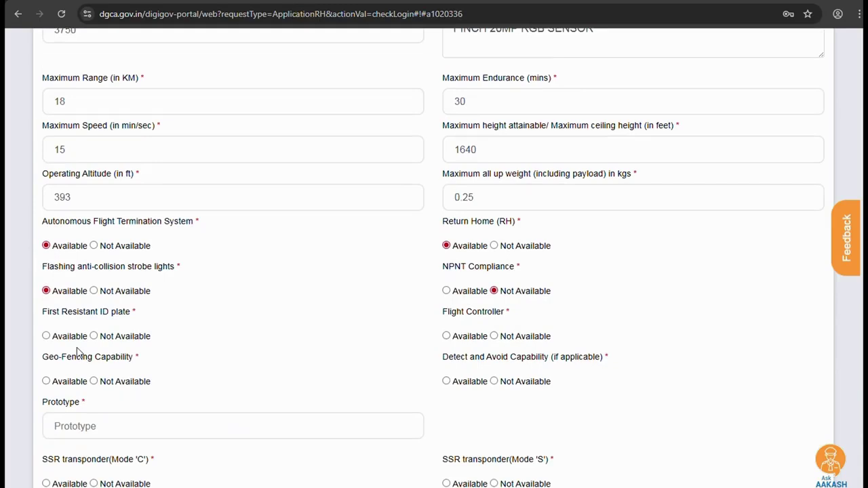
left_click(46, 336)
left_click(446, 336)
left_click(46, 381)
left_click(446, 381)
Enter NA as the prototype, and mark both SSR transponders (Mode C and Mode S) as Not Available and the barometric equipment as Available.
scroll(321, 374, "down", 2)
left_click(269, 308)
type("na")
key("BackSpace")
key("BackSpace")
type("NA")
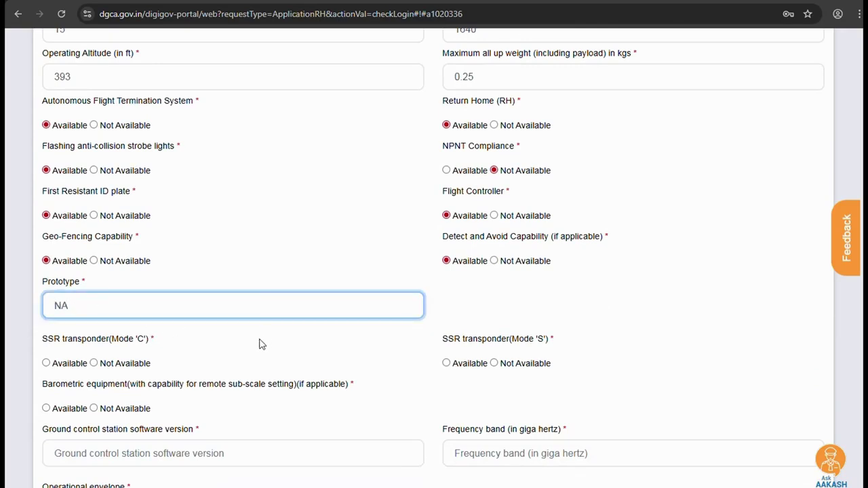
left_click(94, 364)
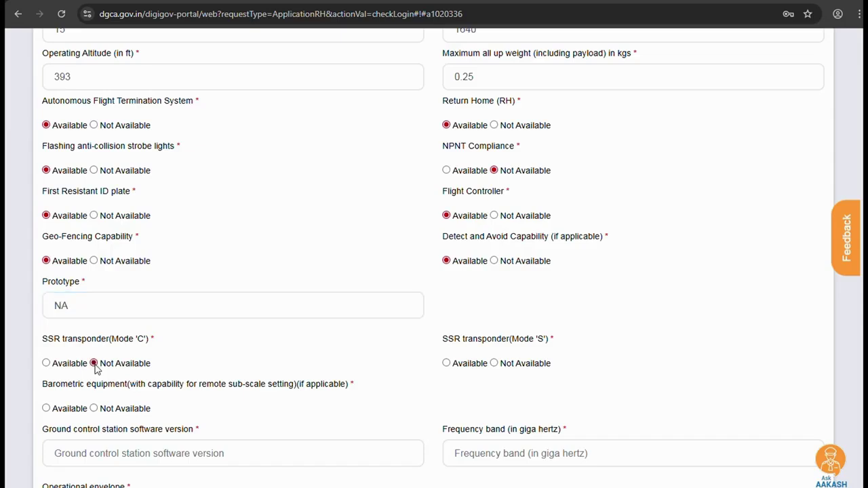
left_click(494, 363)
scroll(172, 403, "down", 1)
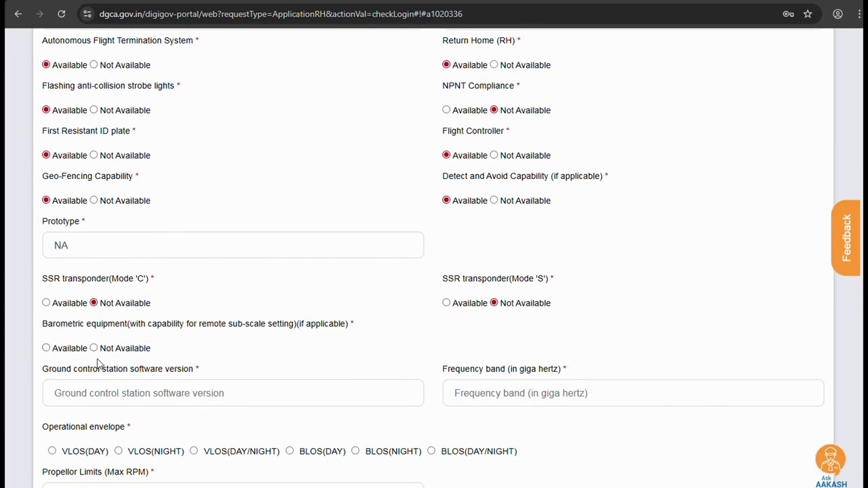
left_click(46, 349)
Enter "FLY 1 17 4" as the ground control station software version and try 2.4 as the frequency band.
scroll(448, 347, "down", 1)
left_click(245, 331)
type("FLY 1 17 4")
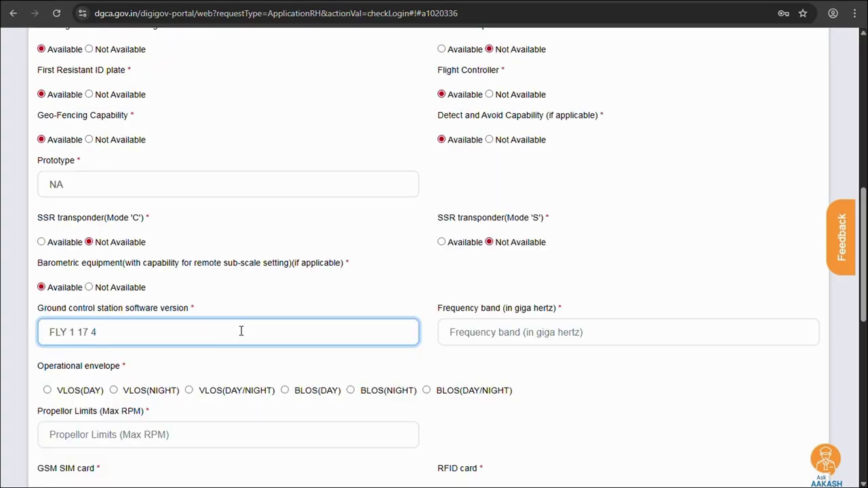
left_click(603, 337)
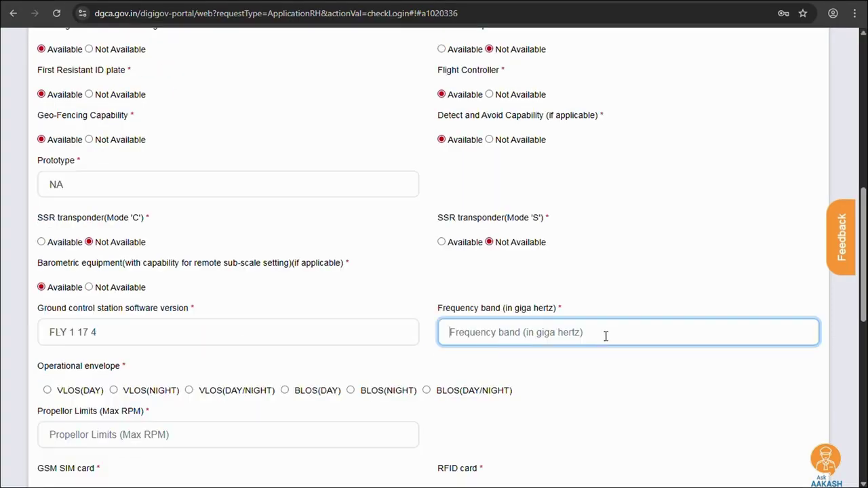
type("2.4")
Set the operational envelope to VLOS(DAY) and enter "2 4 G" as the frequency band.
scroll(545, 328, "down", 1)
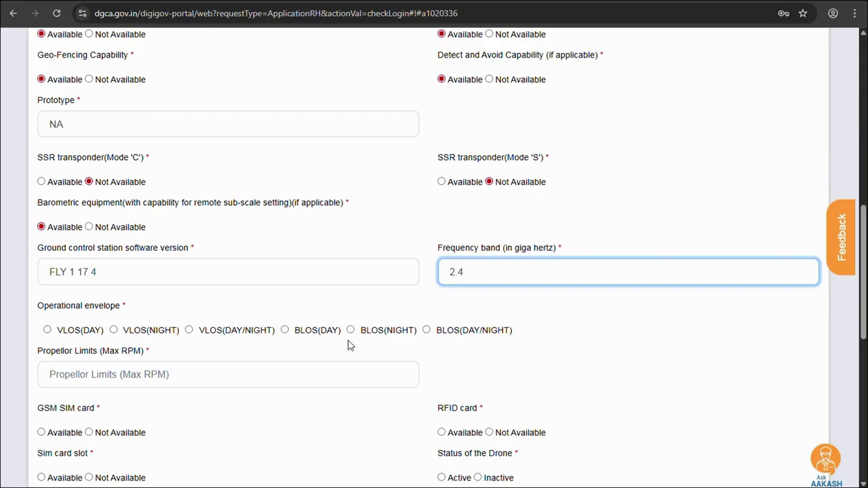
left_click(189, 331)
left_click(48, 330)
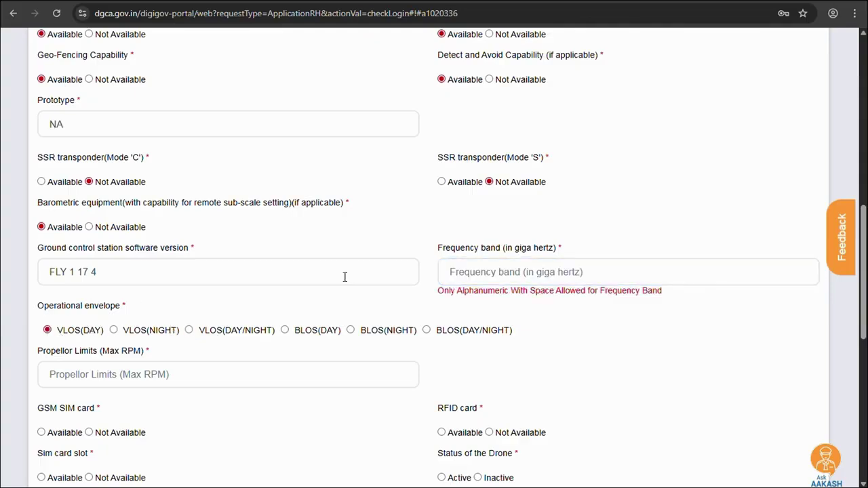
left_click(509, 271)
type("2 4 G")
Enter 3000 as the propellor limit, mark the GSM SIM card, RFID card and SIM card slot as Not Available, and set the drone status to Active.
left_click(152, 371)
type("3000")
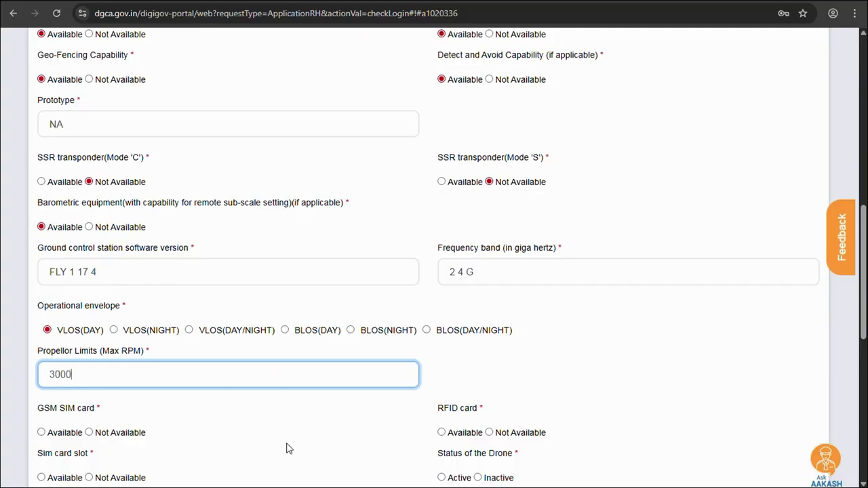
left_click(282, 417)
scroll(288, 410, "down", 1)
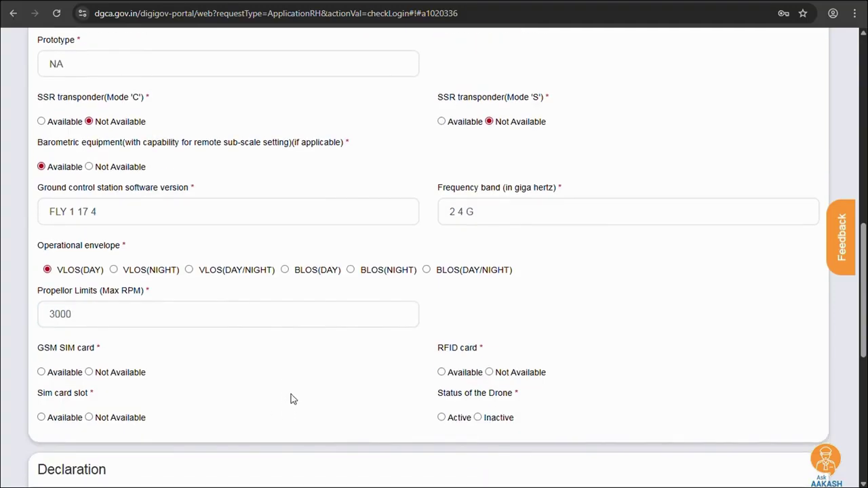
left_click(89, 373)
left_click(89, 417)
left_click(442, 417)
Accept the applicant's declaration and fill in the applicant's name and the place Pune, leaving the transaction number empty.
scroll(375, 316, "down", 2)
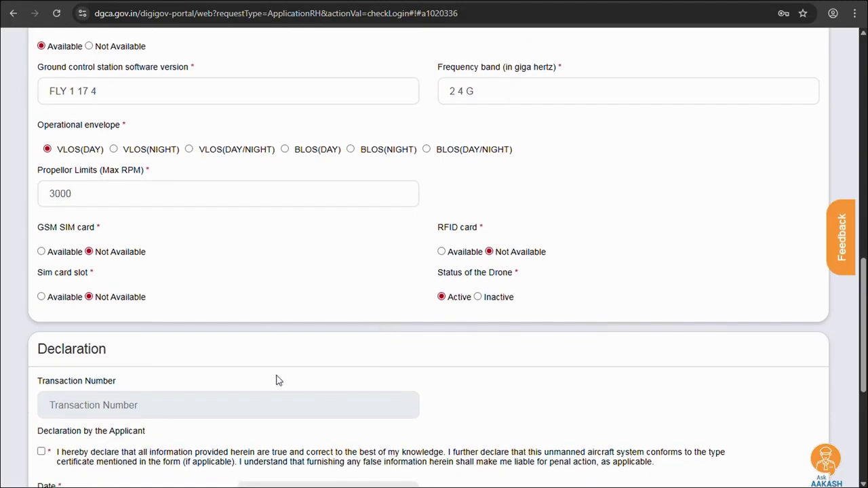
scroll(317, 378, "down", 1)
scroll(320, 381, "down", 2)
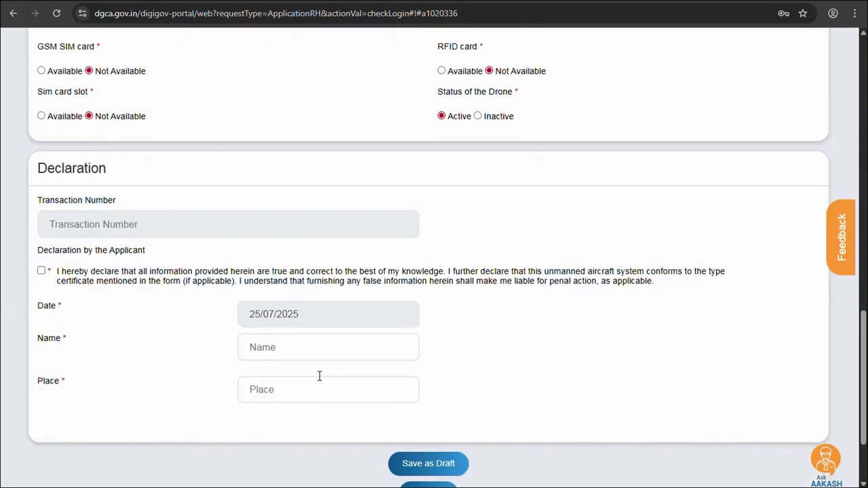
left_click(207, 226)
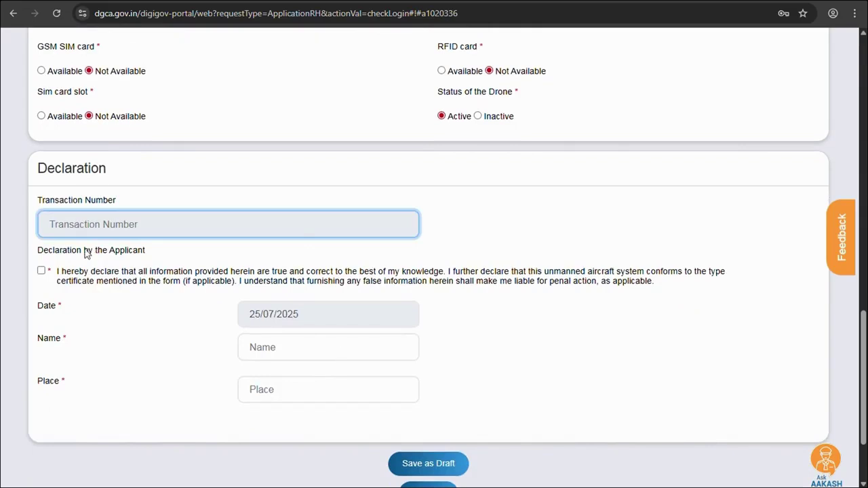
left_click(42, 272)
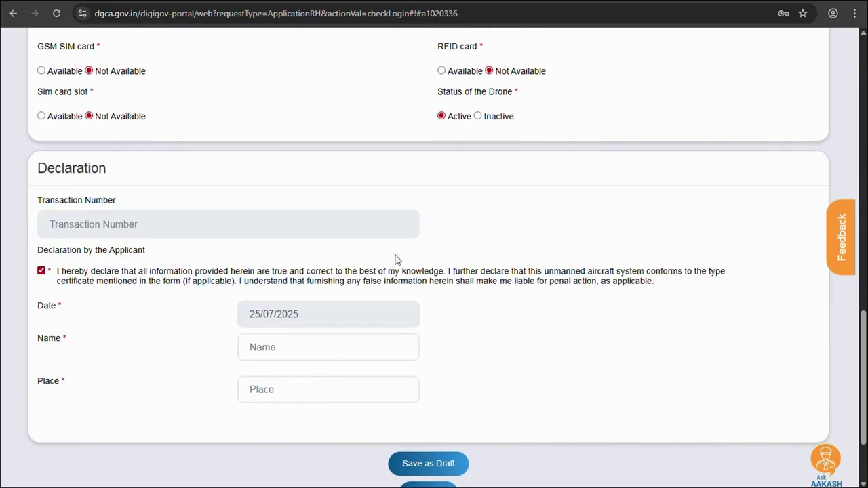
left_click(300, 351)
Save the UIN application as a draft and submit it.
left_click(443, 462)
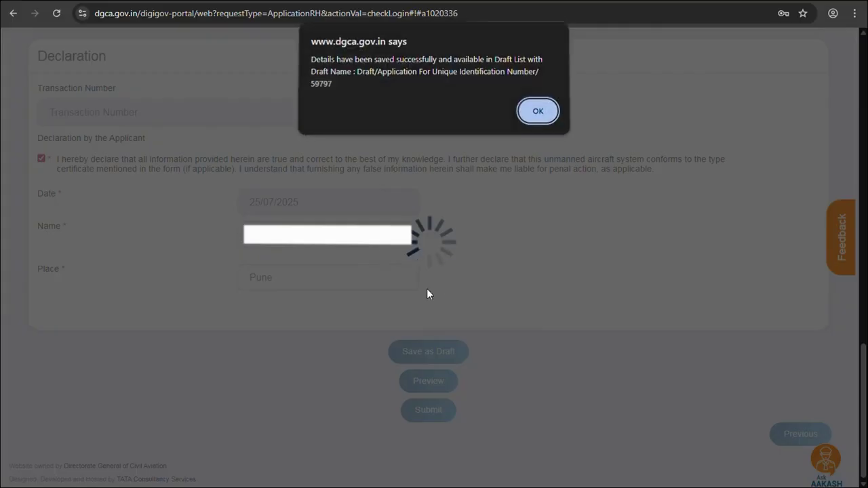
left_click(537, 115)
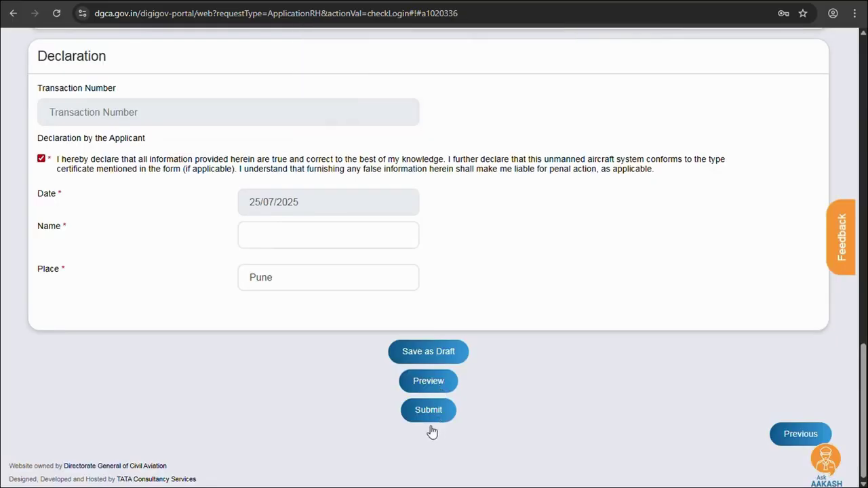
left_click(439, 421)
left_click(484, 90)
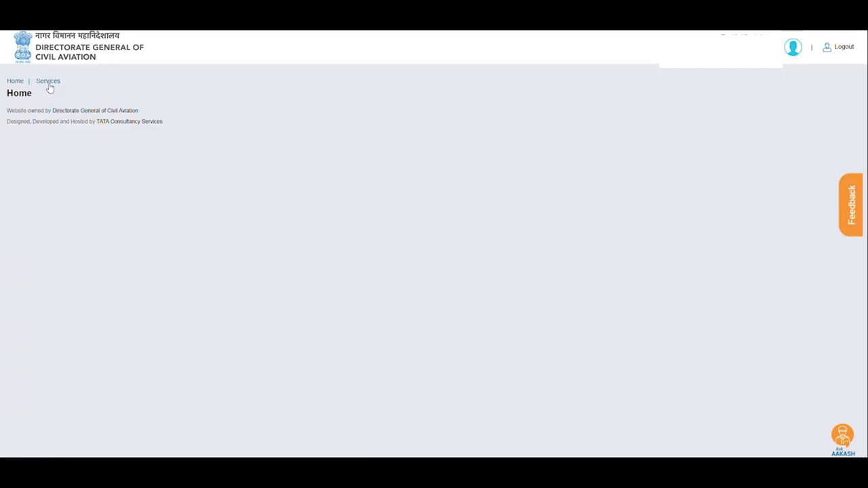
Open the Application for Unique Identification Number records under the D2 drone services to check the submitted application.
left_click(47, 82)
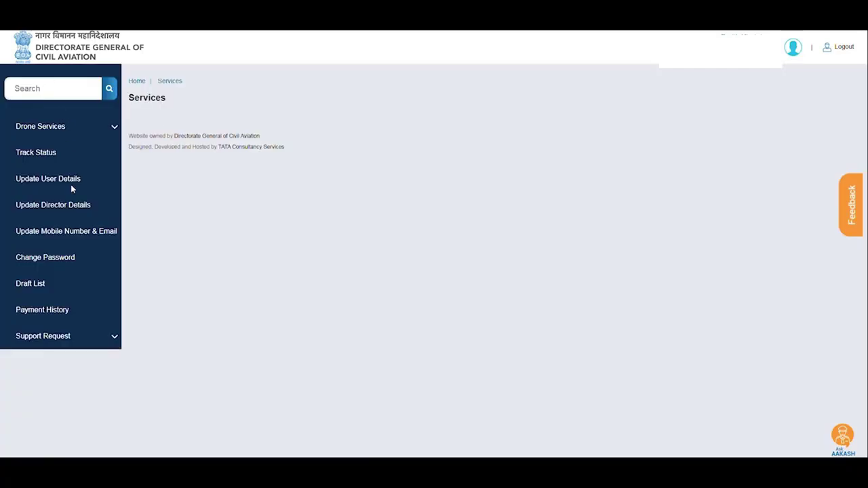
left_click(64, 136)
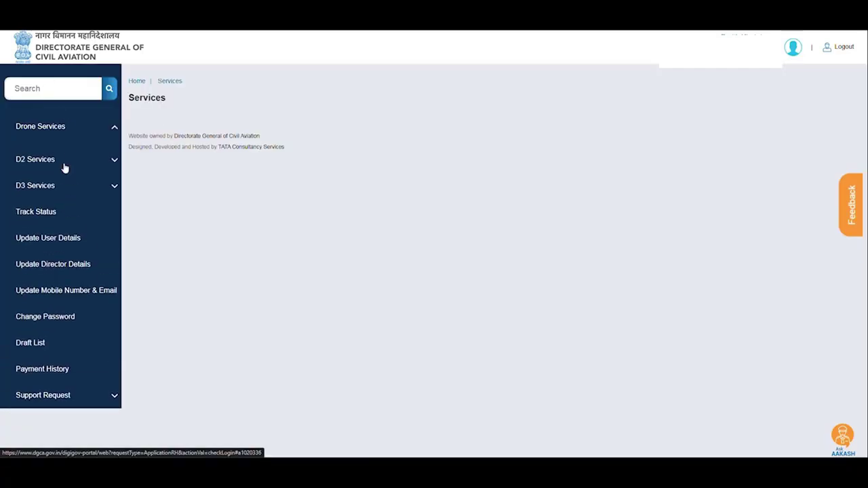
left_click(64, 166)
left_click(73, 250)
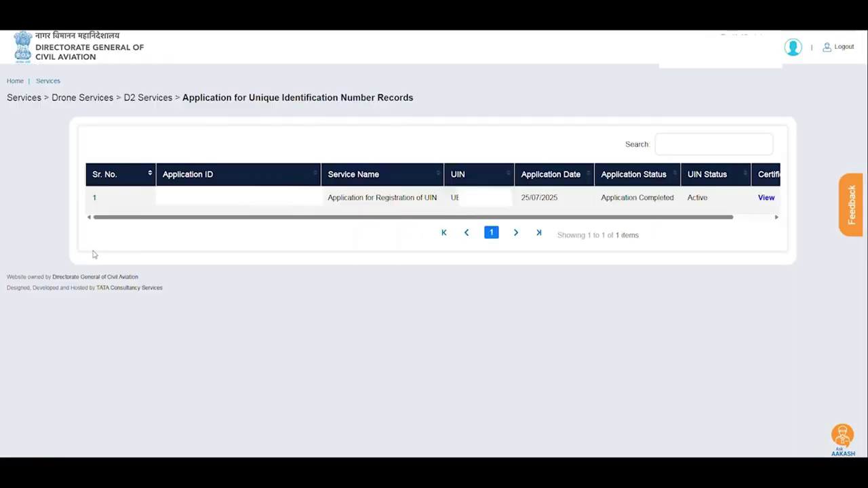